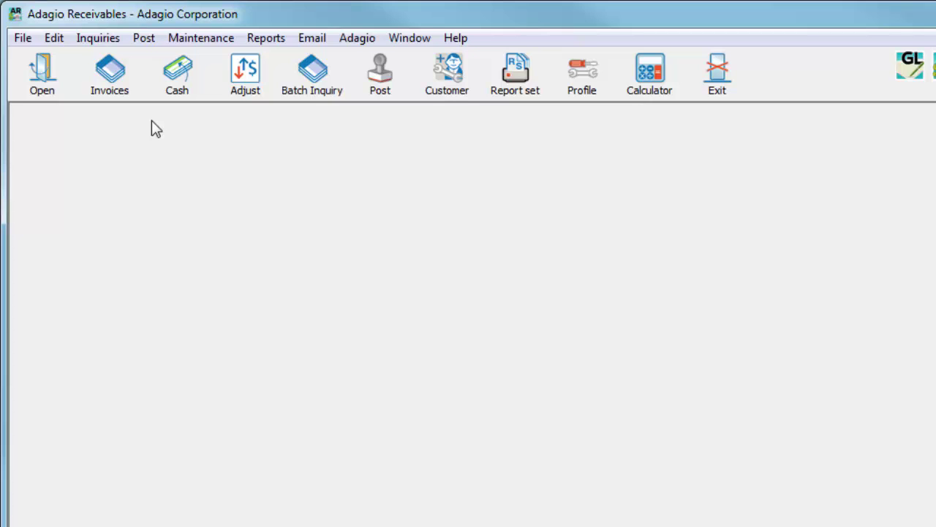
Step: Create a new distribution code CNT100 with the description "Consulting East US with Tax"
left_click(58, 42)
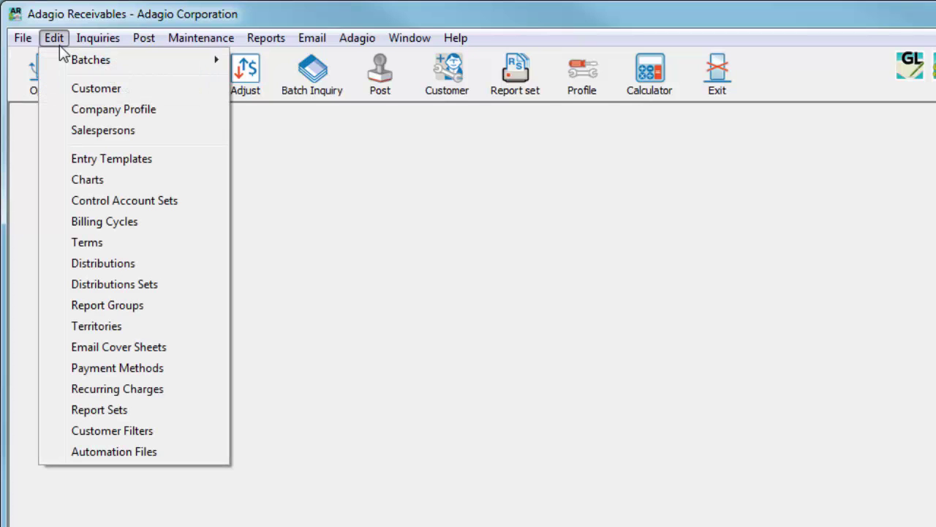
left_click(62, 265)
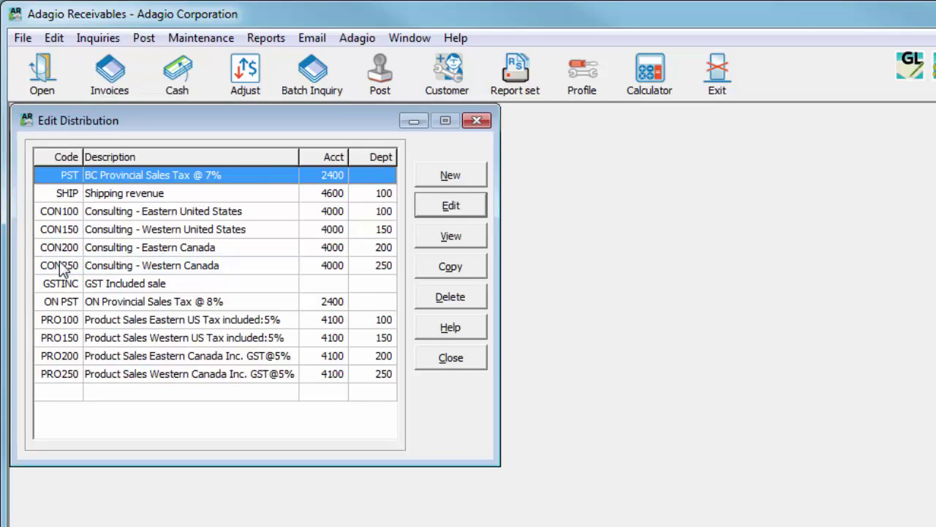
left_click(424, 181)
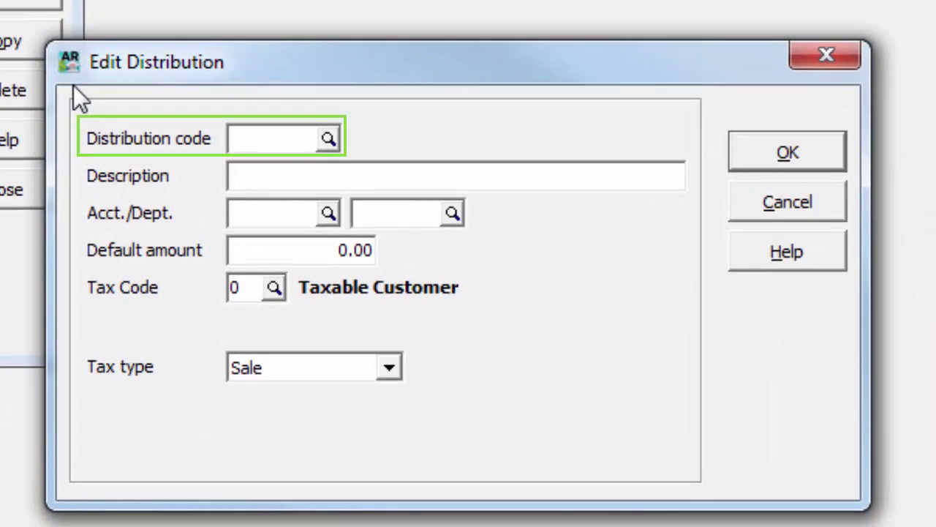
type("CNT1")
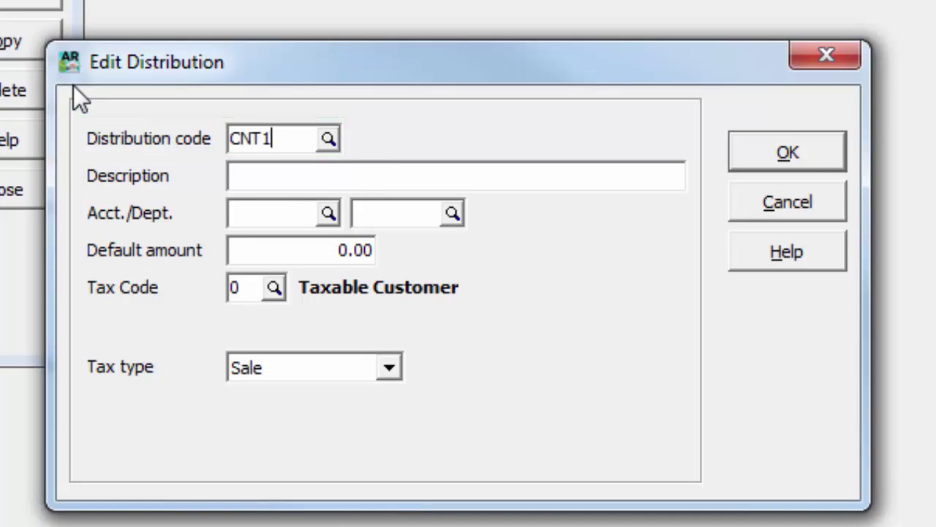
type("00")
key("Tab")
type("Consulting East US with Tax")
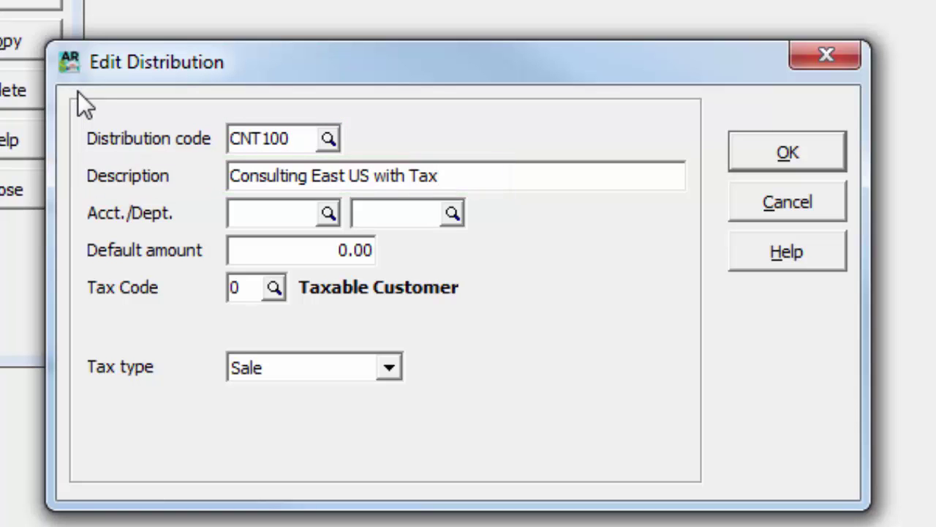
Step: Assign G/L account 4000 with department 100 and tax code 0, Taxable Customer, to the distribution code
key("Tab")
type("4000")
left_click(328, 214)
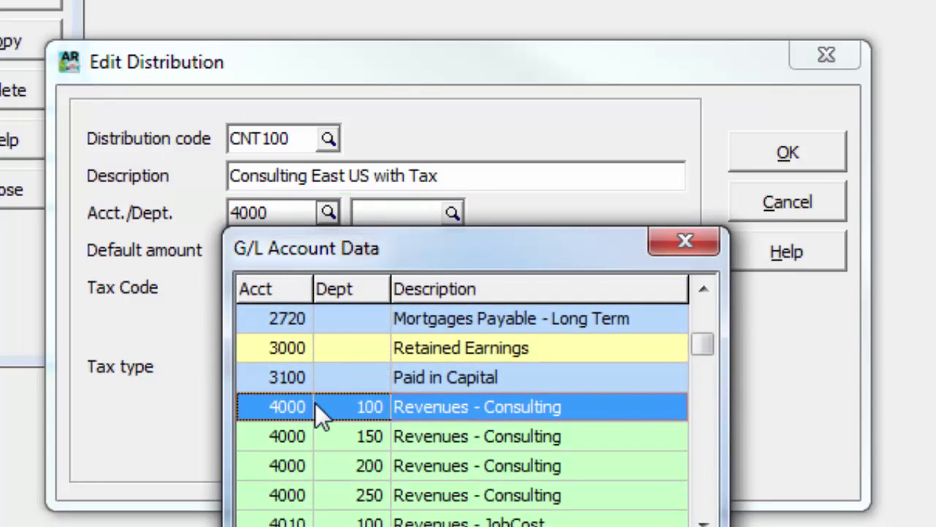
double_click(315, 402)
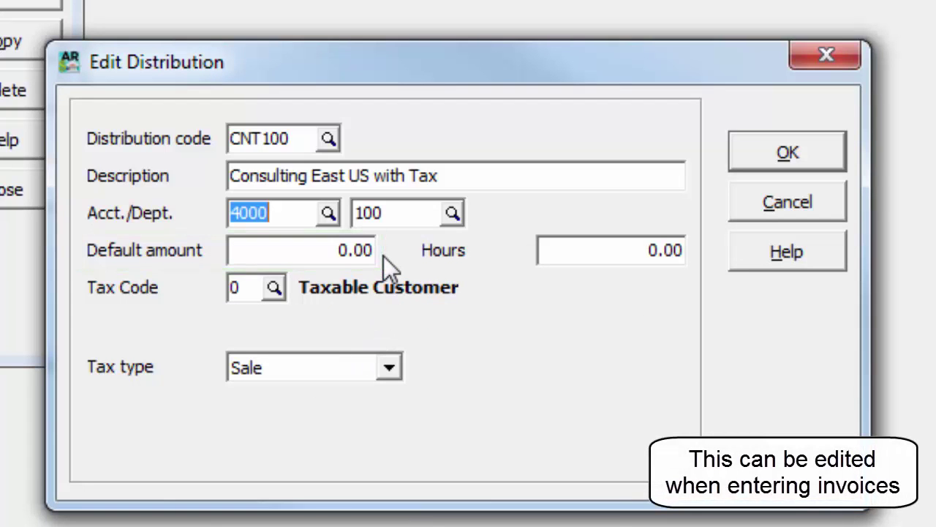
left_click(275, 288)
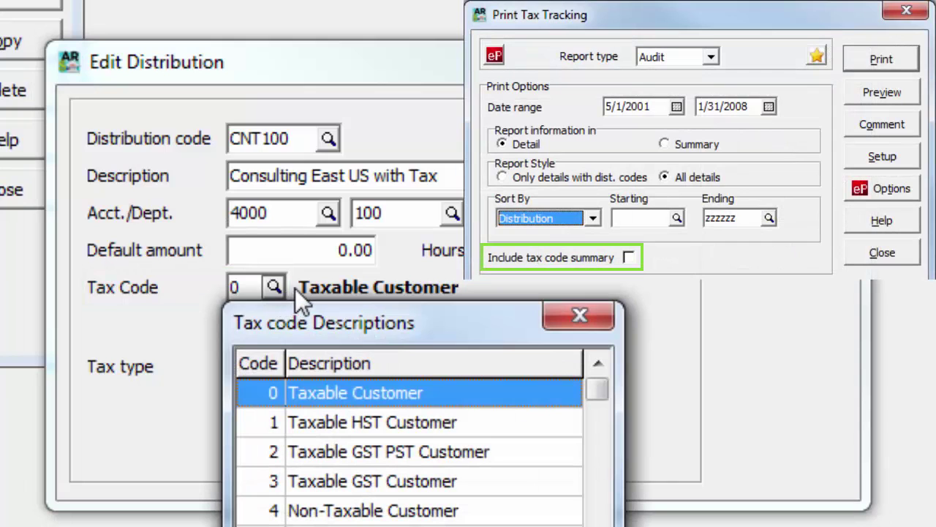
key("Return")
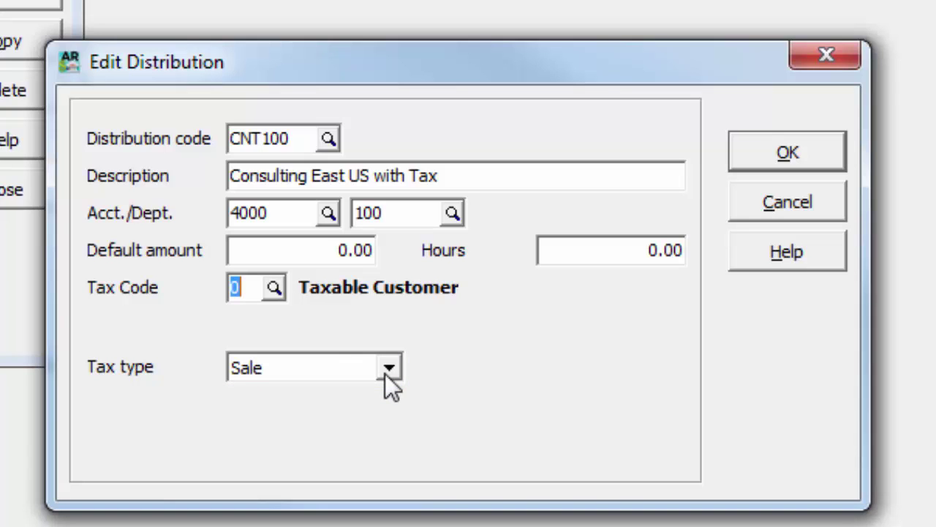
Step: Set the tax type to Tax included sale with a tax rate of 5 and G/L tax account 2400
left_click(386, 373)
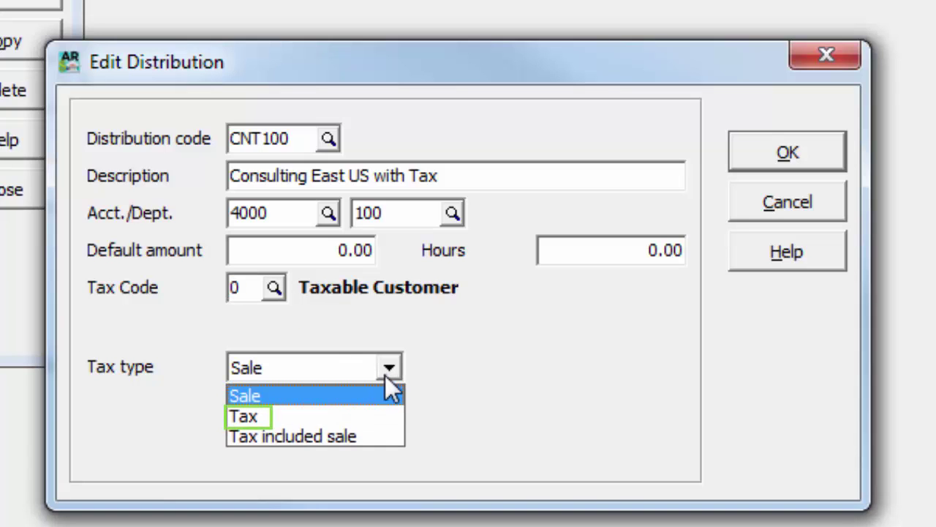
left_click(364, 417)
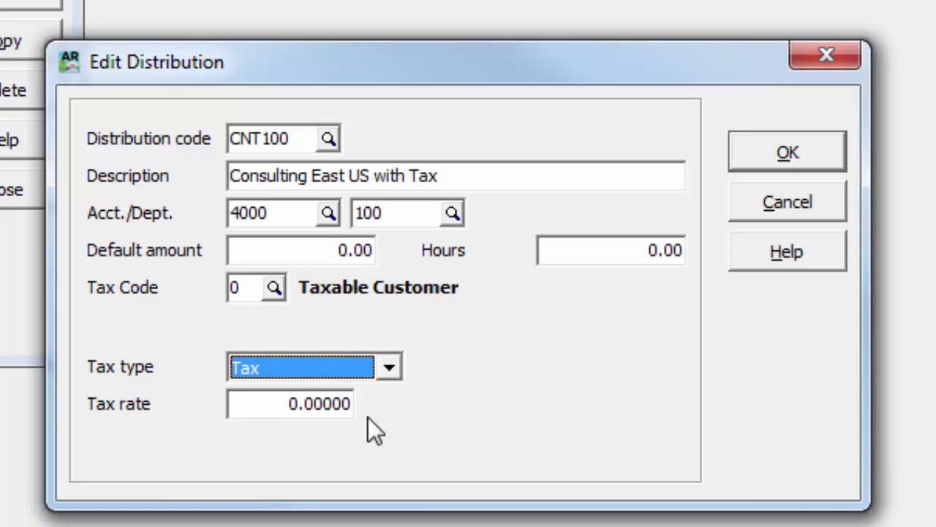
left_click(388, 368)
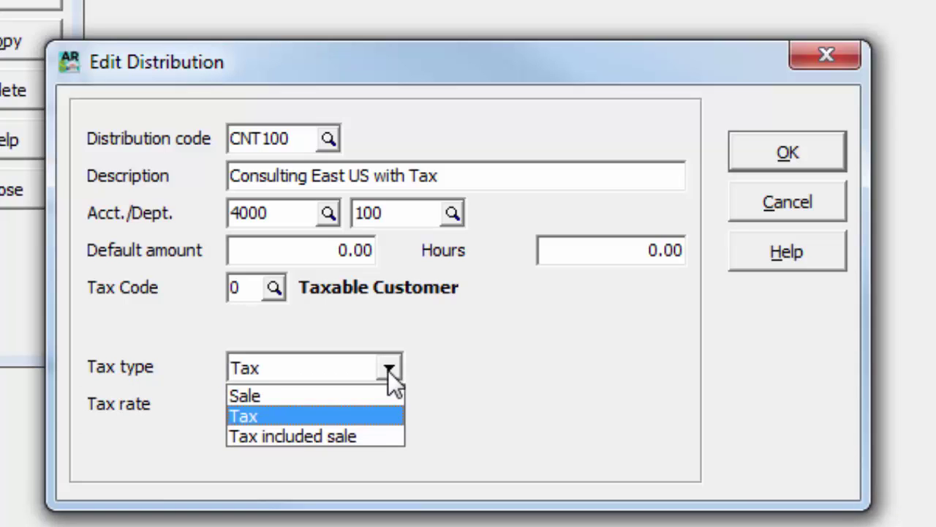
left_click(369, 436)
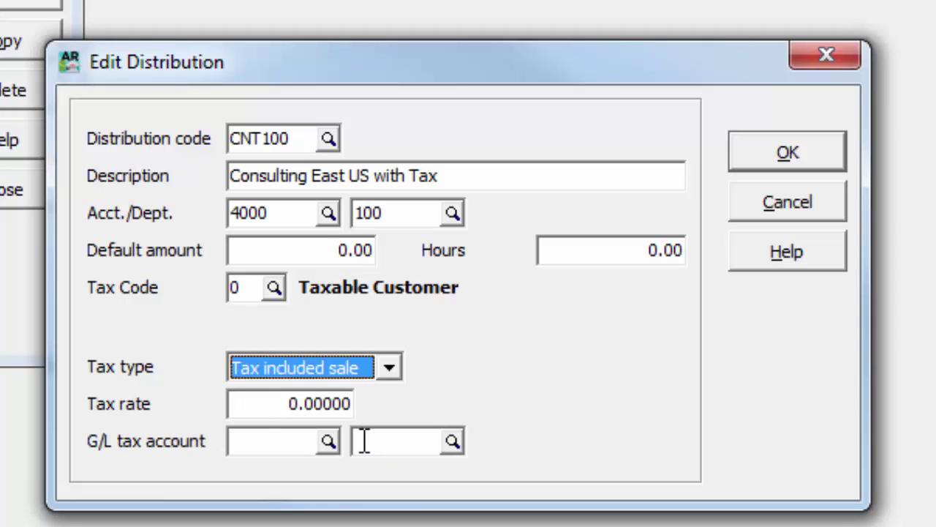
key("Tab")
type("5")
key("Tab")
type("2400")
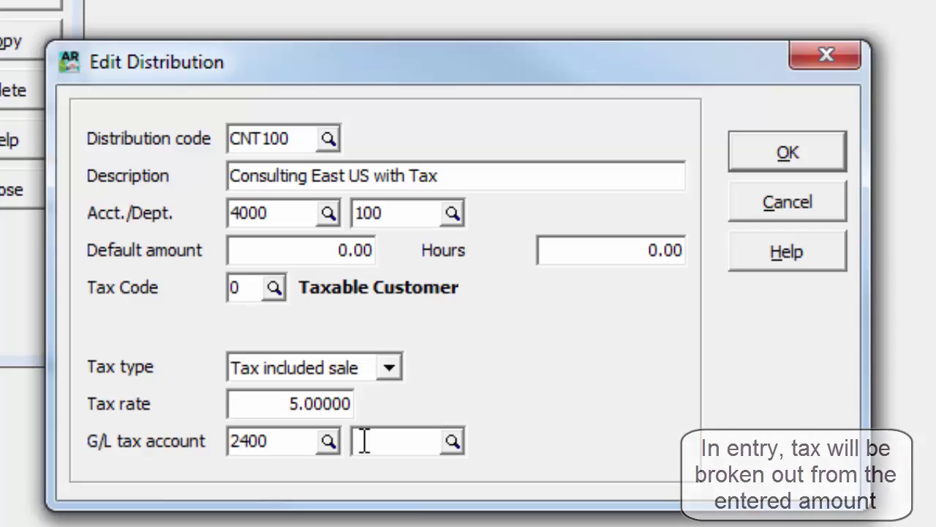
key("Tab")
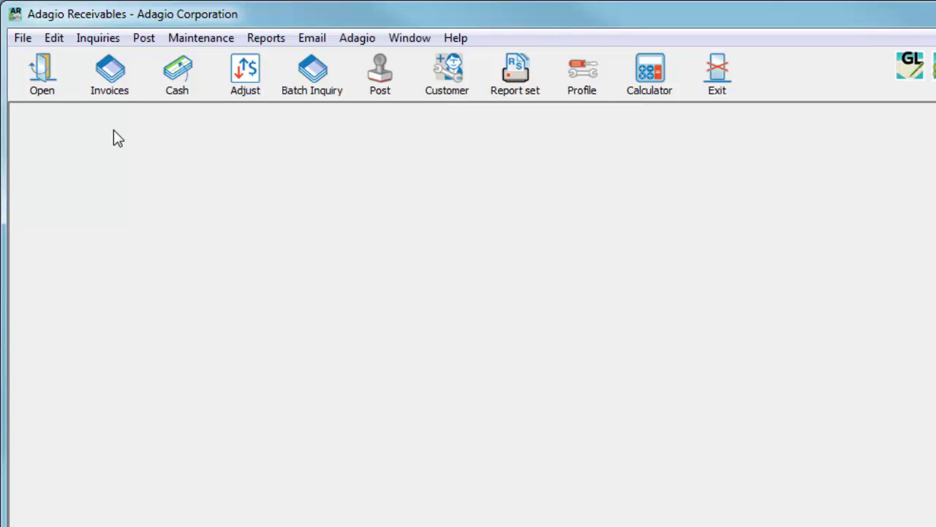
Step: Open the distribution set UEAST, Eastern United States Sales, for editing
left_click(55, 42)
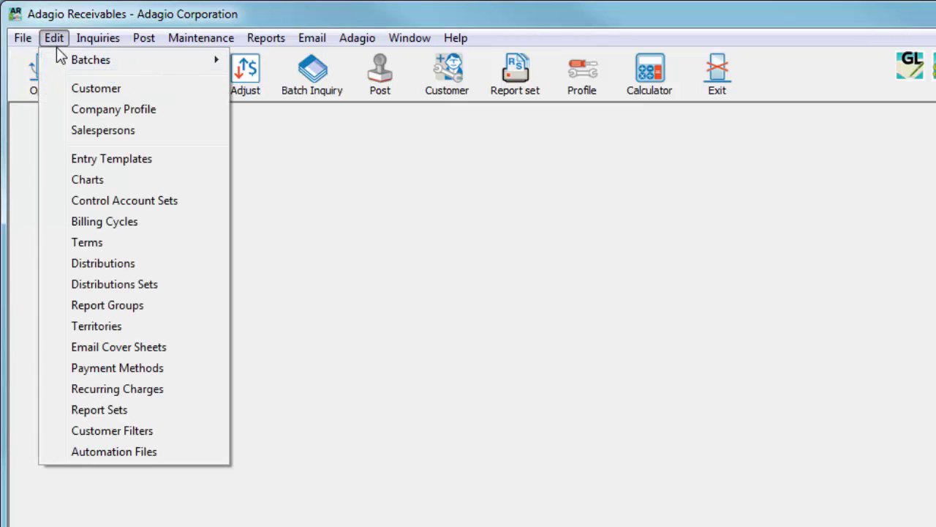
left_click(61, 289)
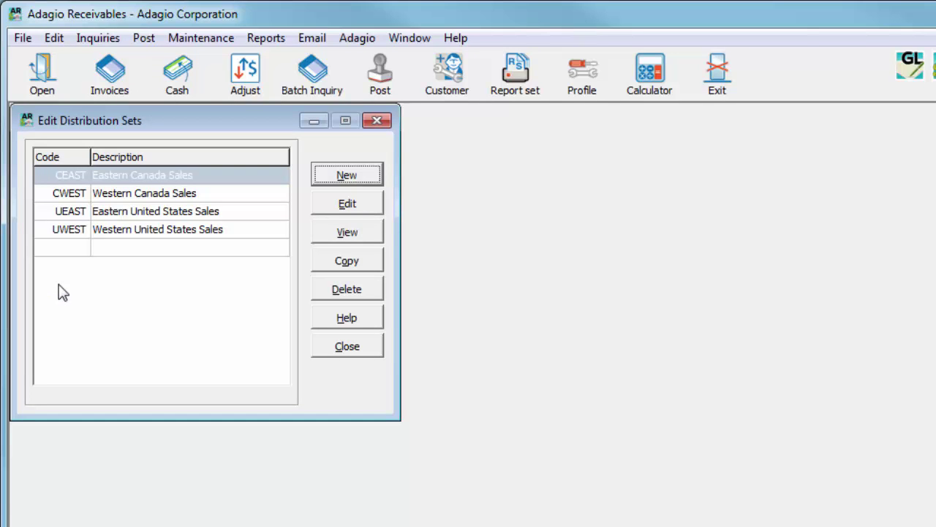
double_click(253, 218)
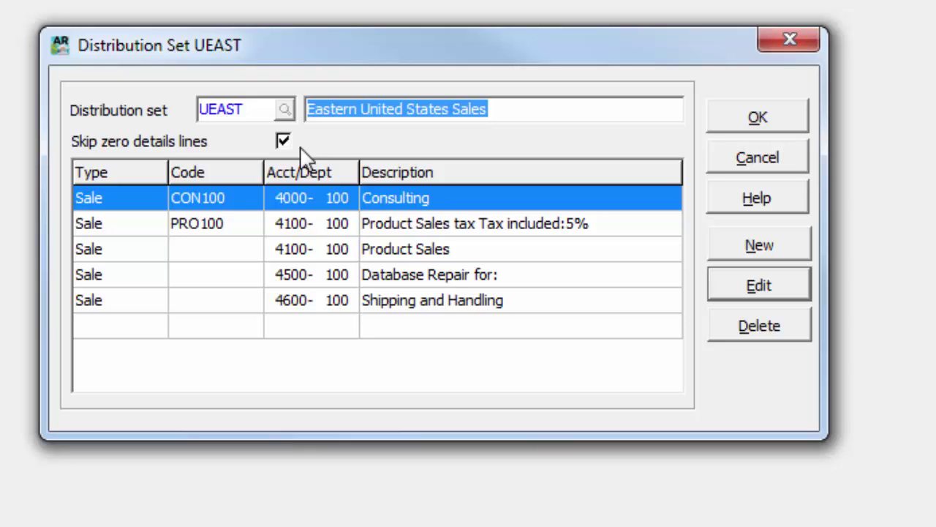
Step: Insert a new detail at the 4100 Product Sales line, using distribution CNT100 and the description "Monthly Consulting"
key("alt+n")
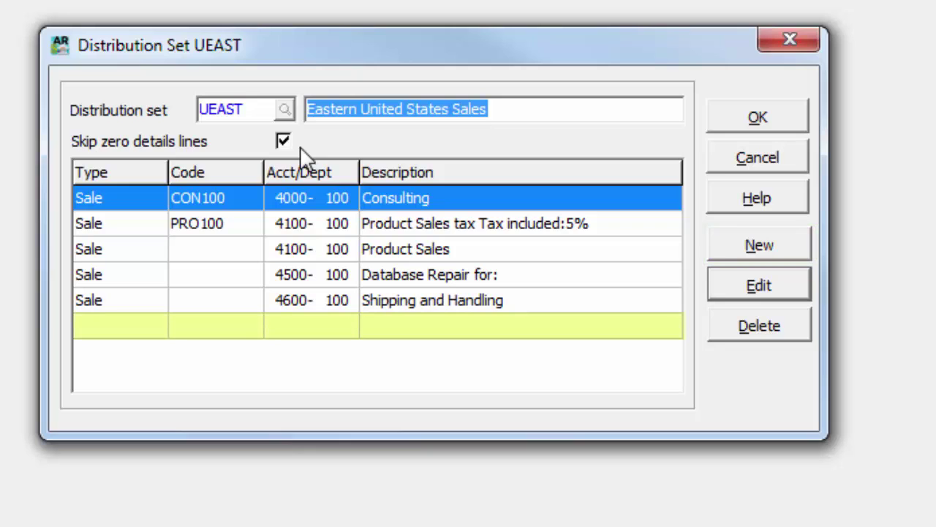
left_click(266, 247)
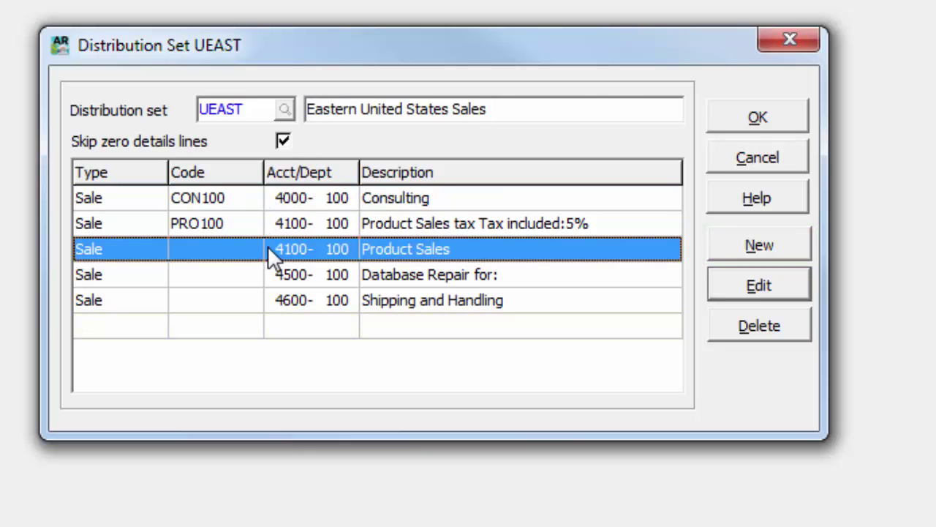
double_click(270, 244)
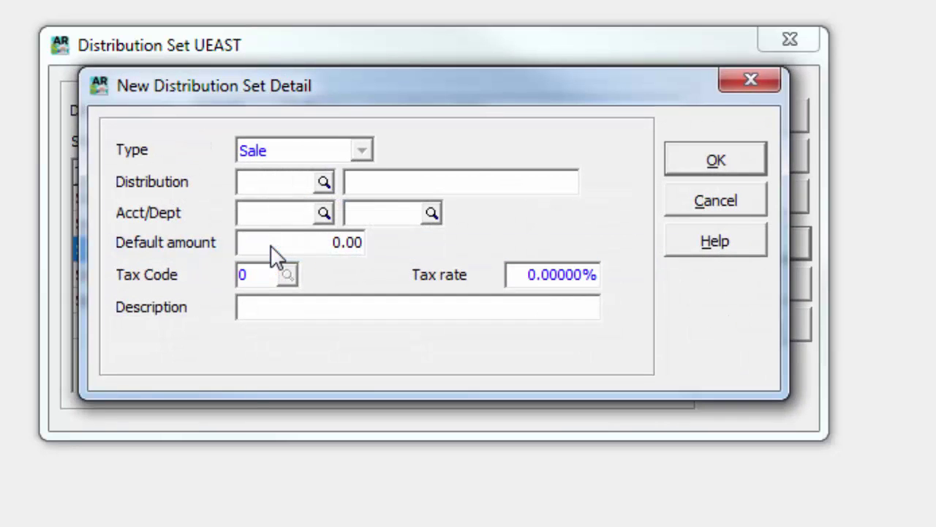
left_click(320, 187)
double_click(290, 329)
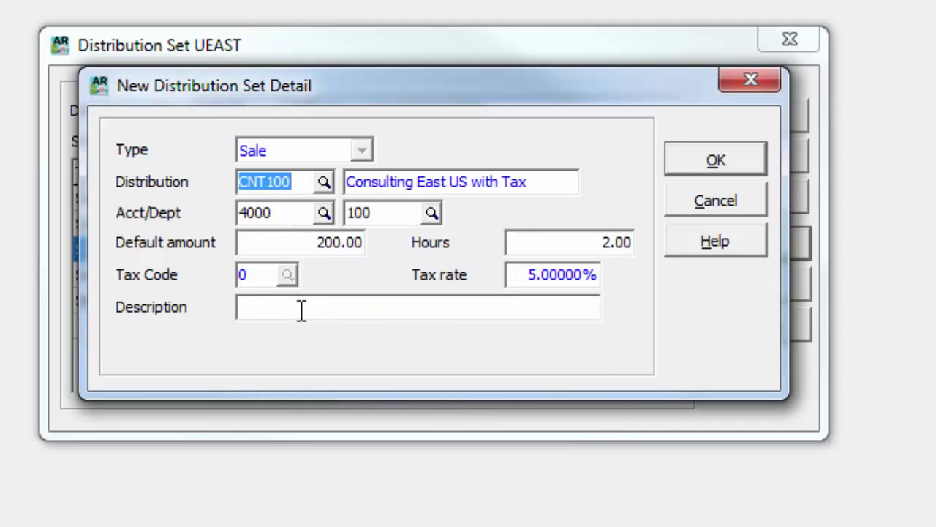
left_click(301, 310)
type("Monthly Consulting")
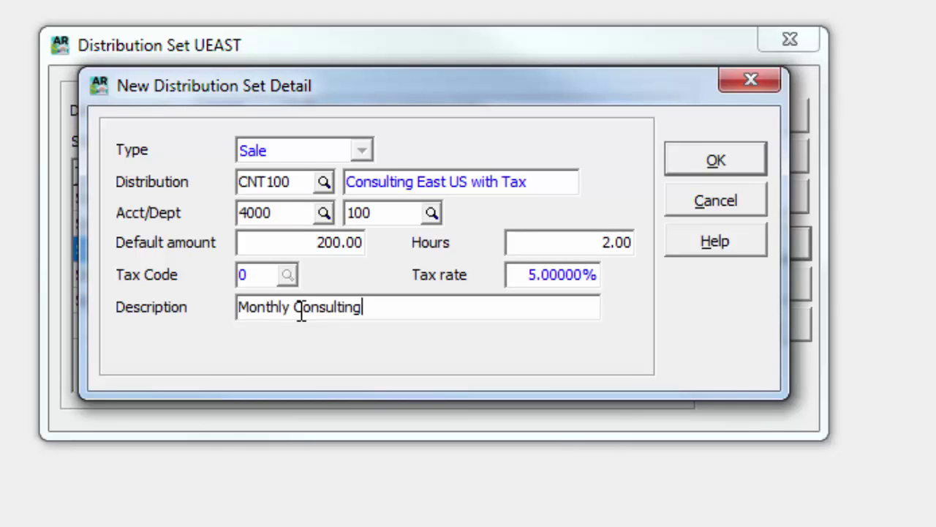
left_click(674, 167)
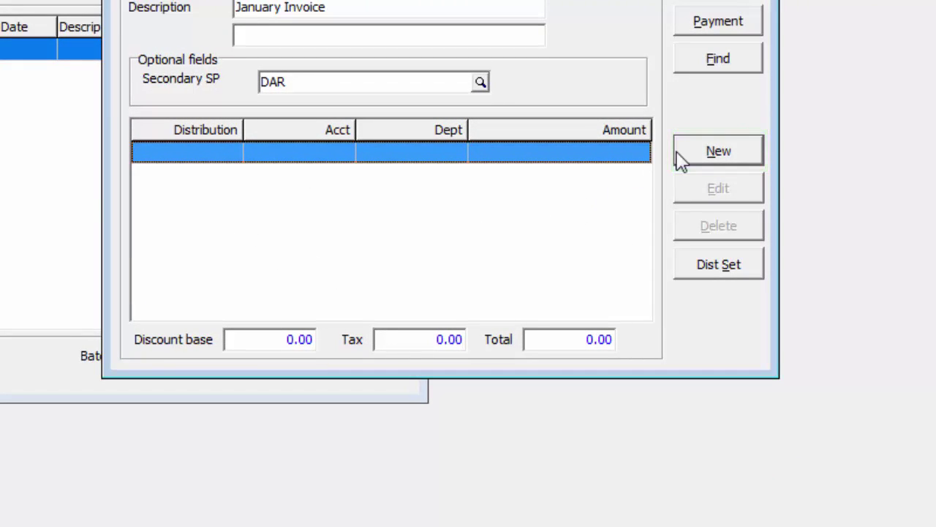
Step: Add a single invoice detail to the January Invoice with distribution PRO100 and an amount of 105
left_click(678, 156)
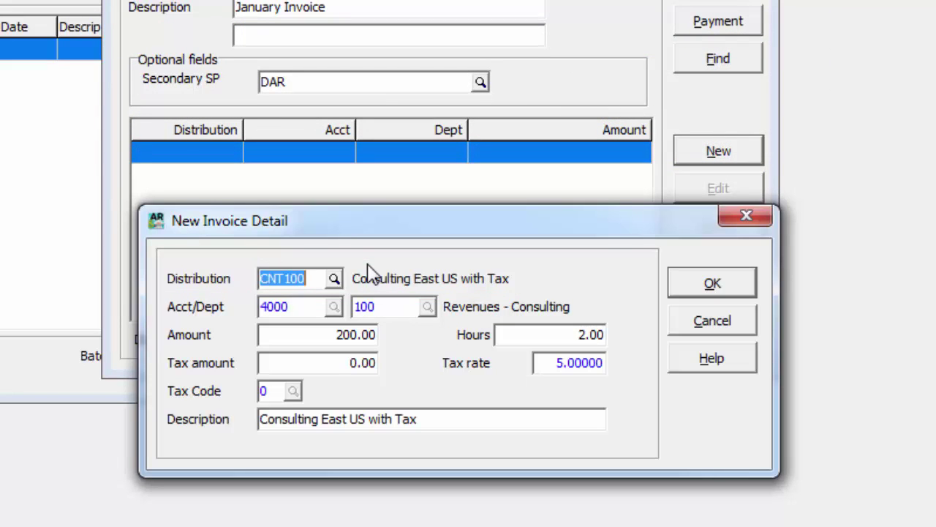
left_click(335, 277)
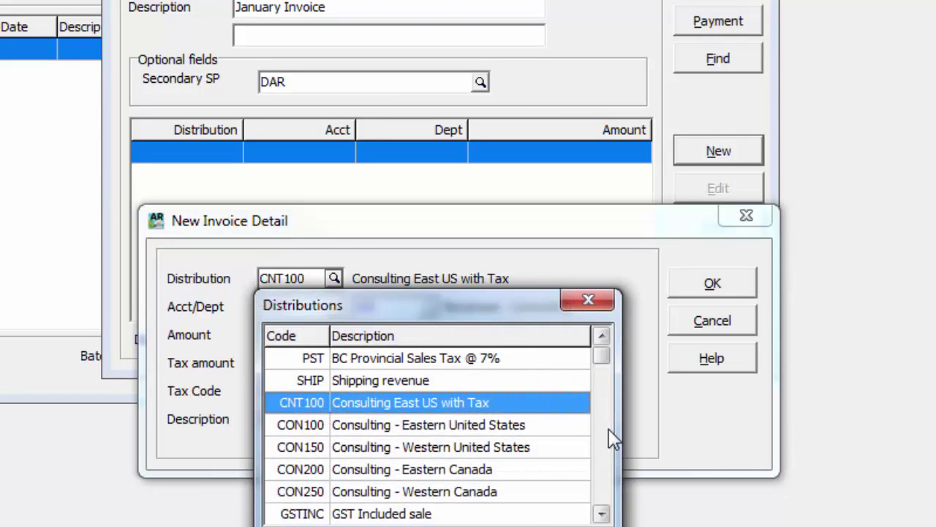
scroll(610, 439, "down", 2)
double_click(575, 445)
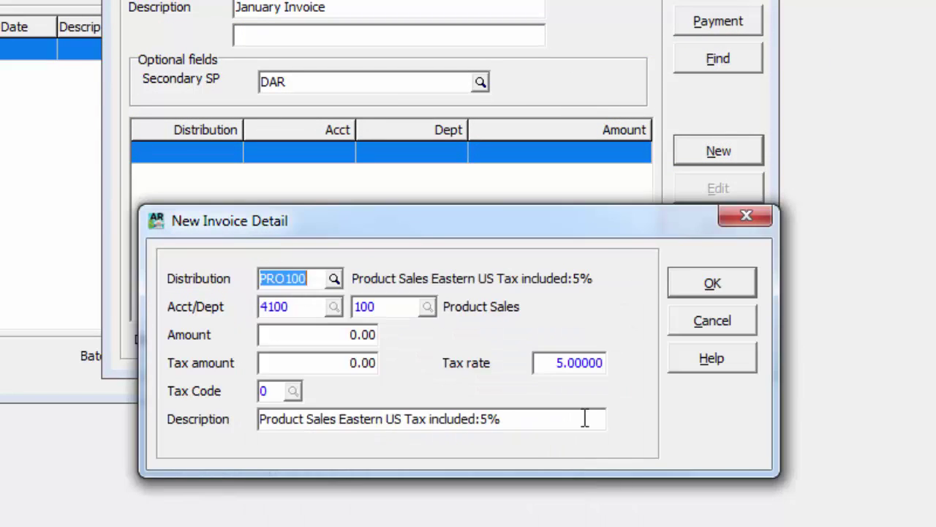
key("Tab")
type("105")
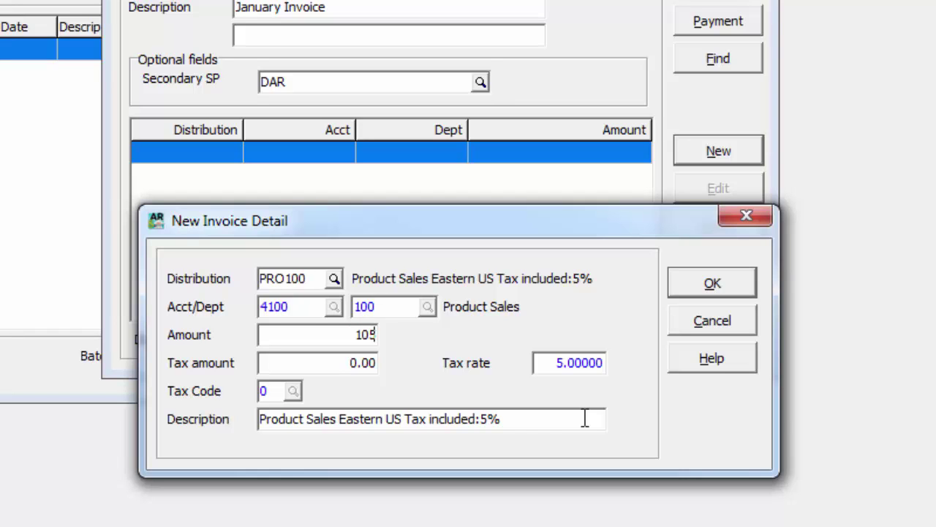
key("Tab")
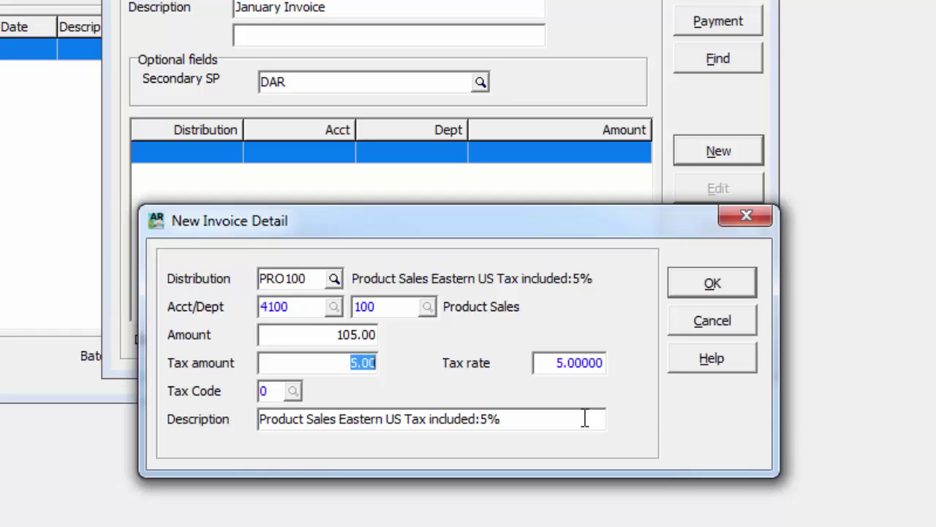
left_click(684, 290)
left_click(680, 322)
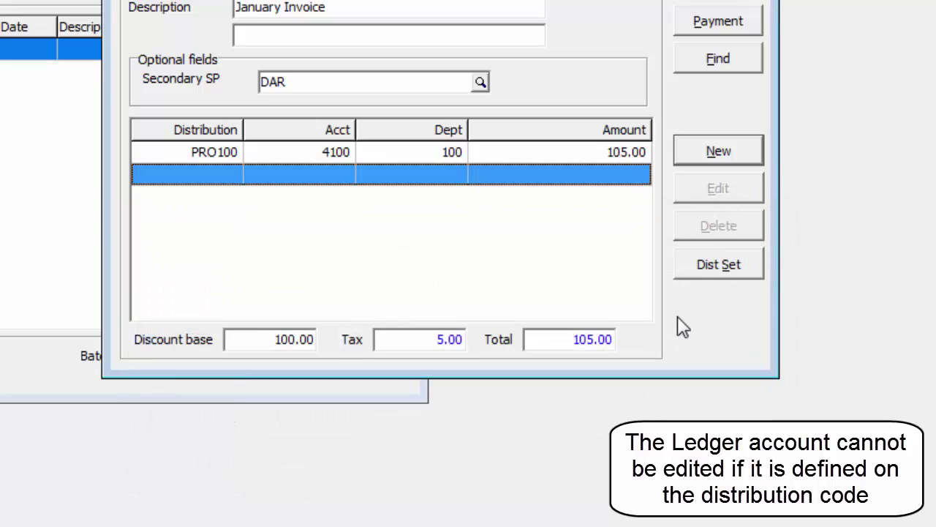
Step: Apply distribution set UEAST to the invoice, entering 210 for the CON100 Consulting detail and accepting the CNT100 Monthly Consulting detail
left_click(687, 272)
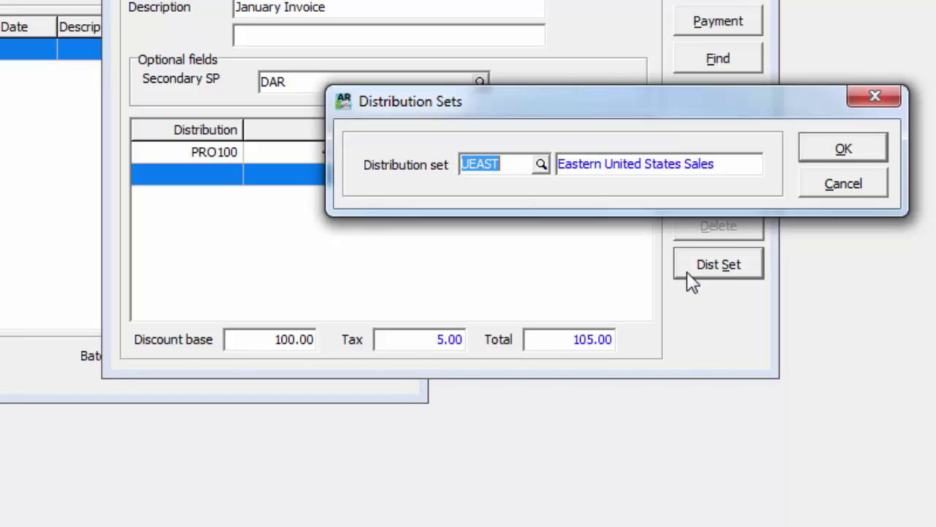
left_click(847, 154)
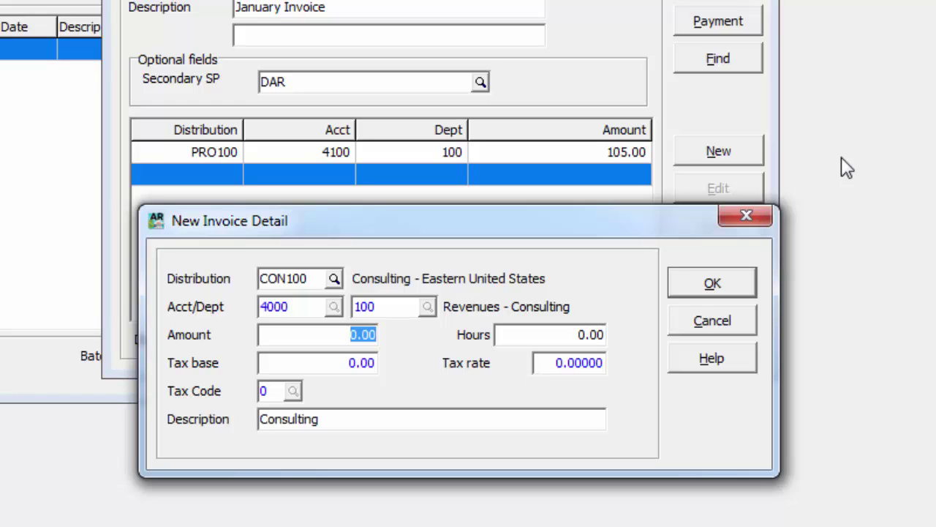
type("210")
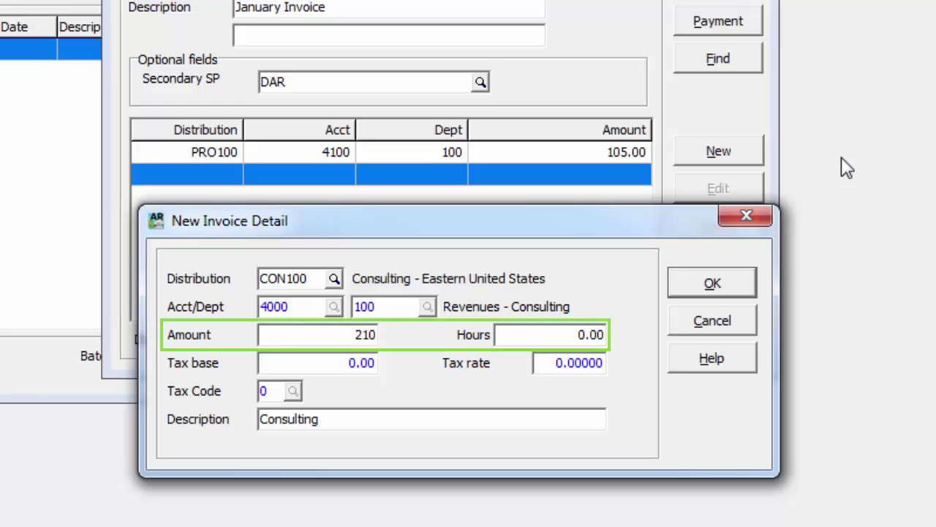
key("Tab")
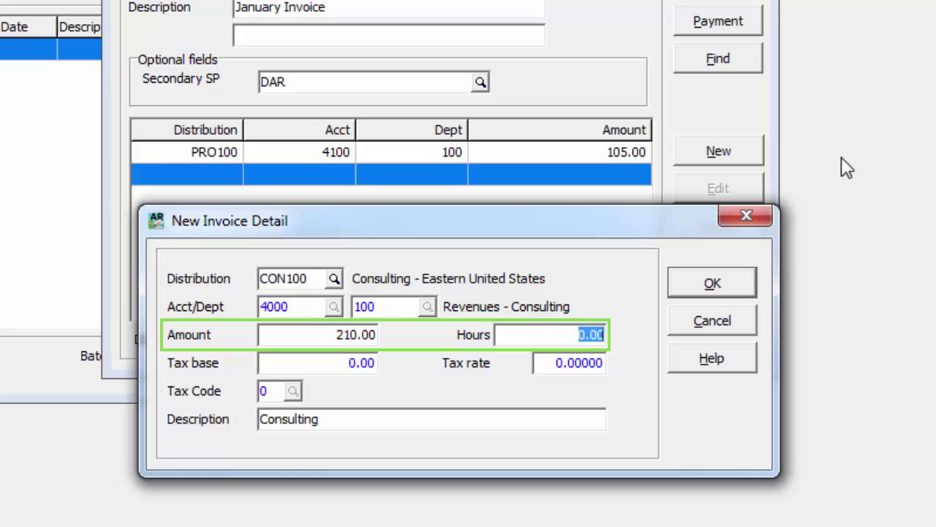
key("Return")
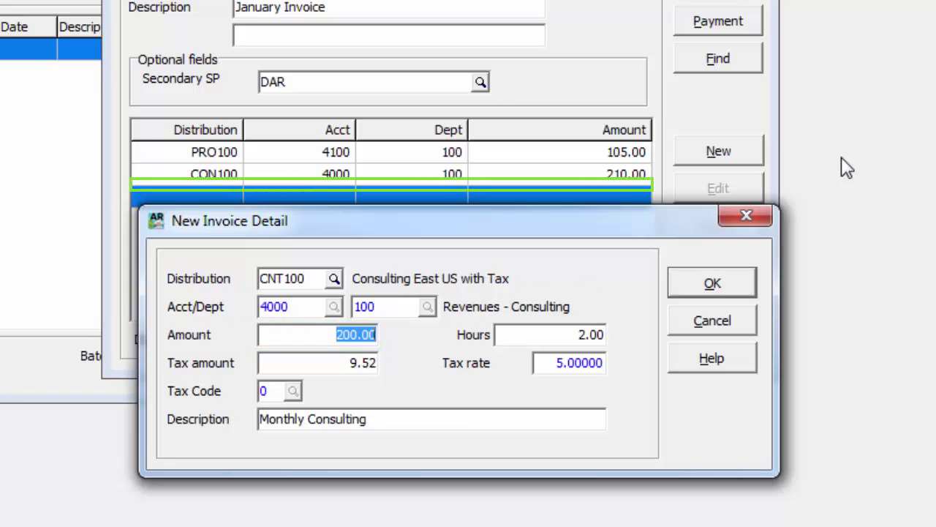
key("Return")
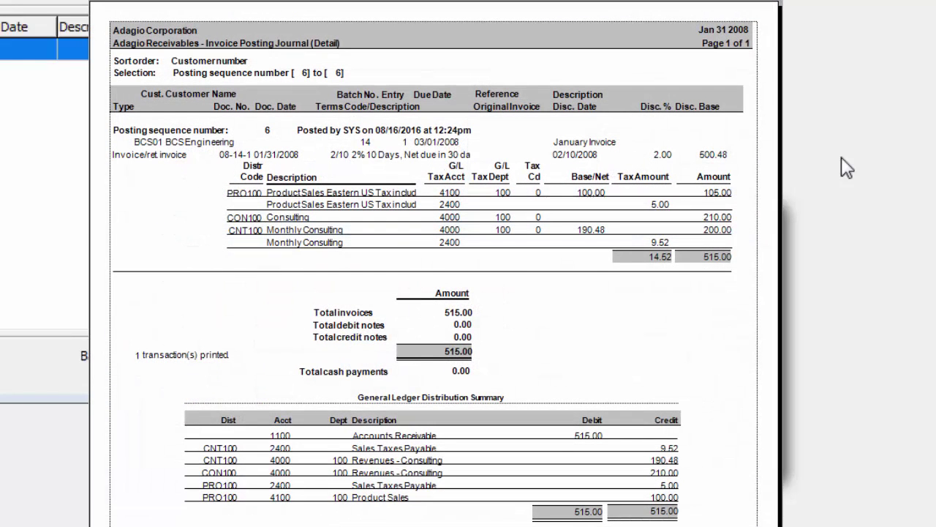